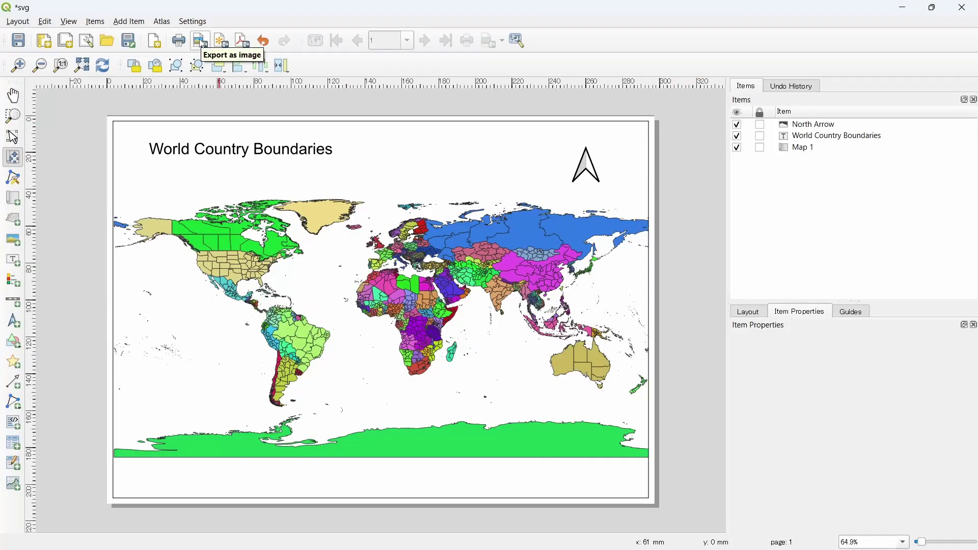
Start an image export of the World Country Boundaries layout from the layout toolbar
{"action": "left_click", "coordinate": [201, 41]}
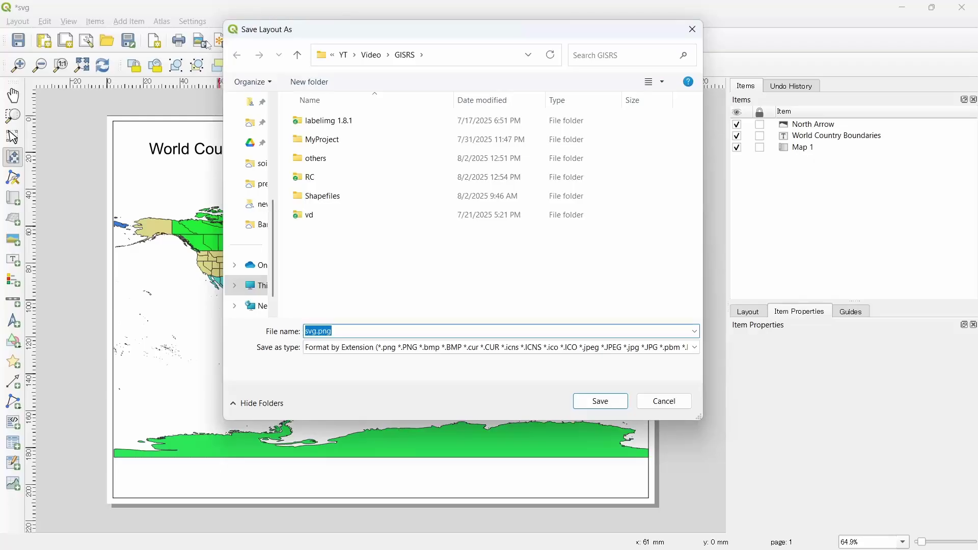
Save the layout export as svg.tiff using the TIFF file format
{"action": "left_click", "coordinate": [345, 352]}
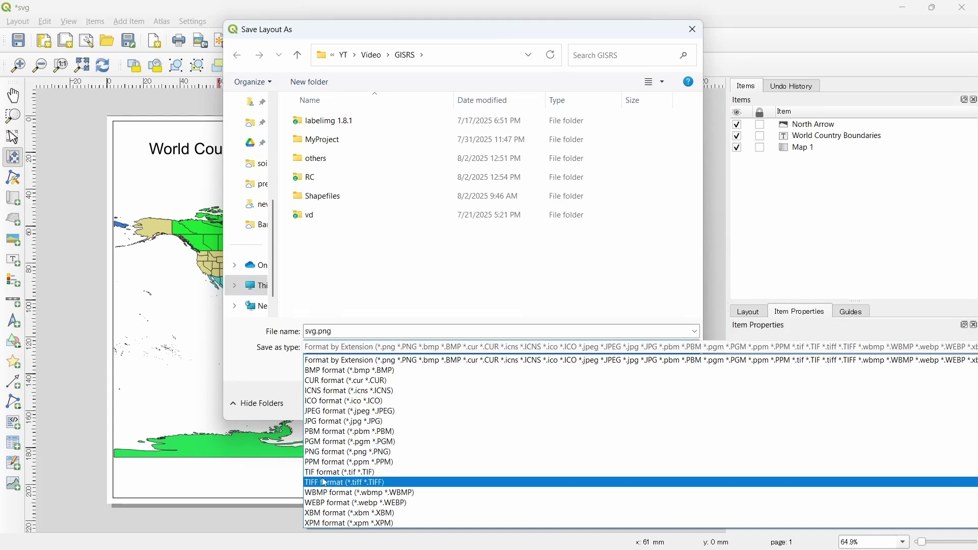
{"action": "left_click", "coordinate": [349, 486]}
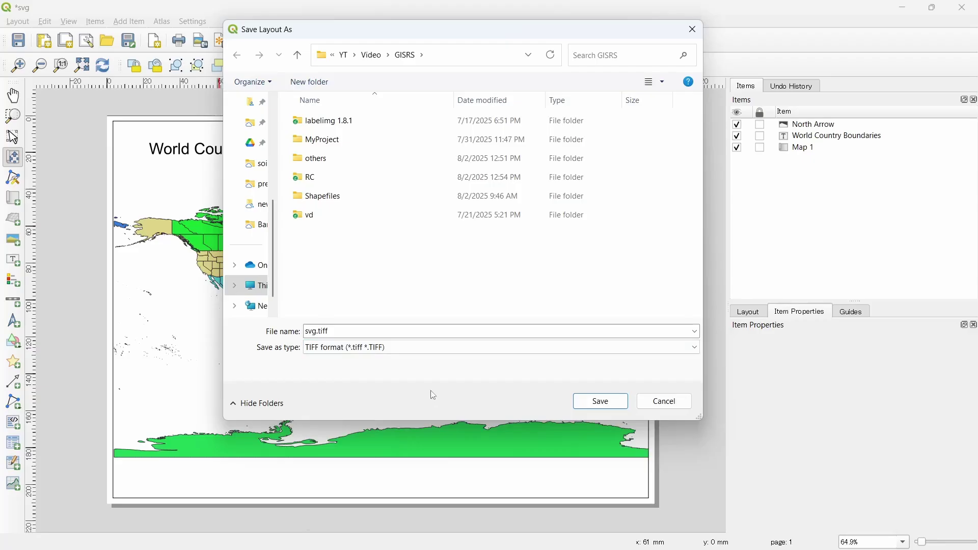
{"action": "left_click", "coordinate": [606, 405]}
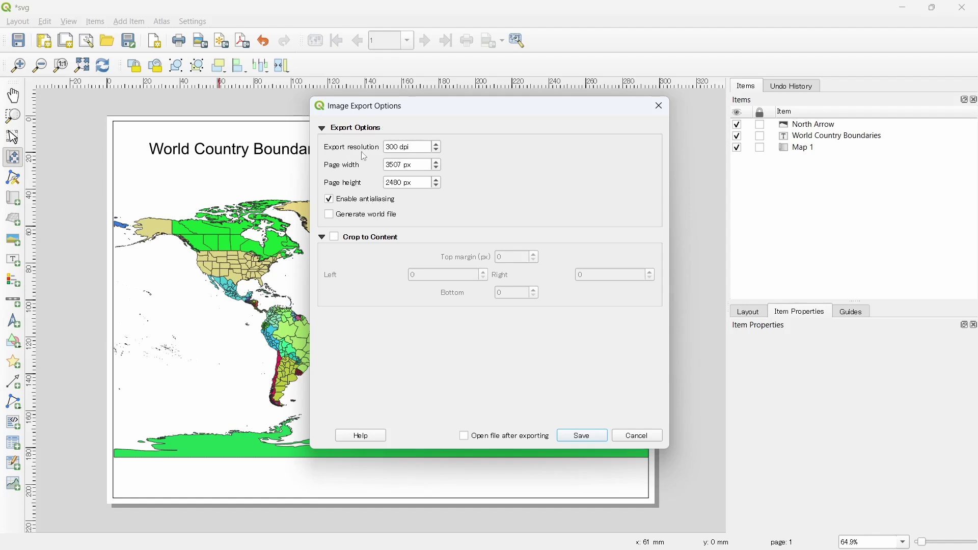
Export at 300 dpi with a world file generated and the image opened after exporting
{"action": "left_click", "coordinate": [330, 216]}
{"action": "left_click", "coordinate": [464, 436]}
{"action": "left_click", "coordinate": [596, 437]}
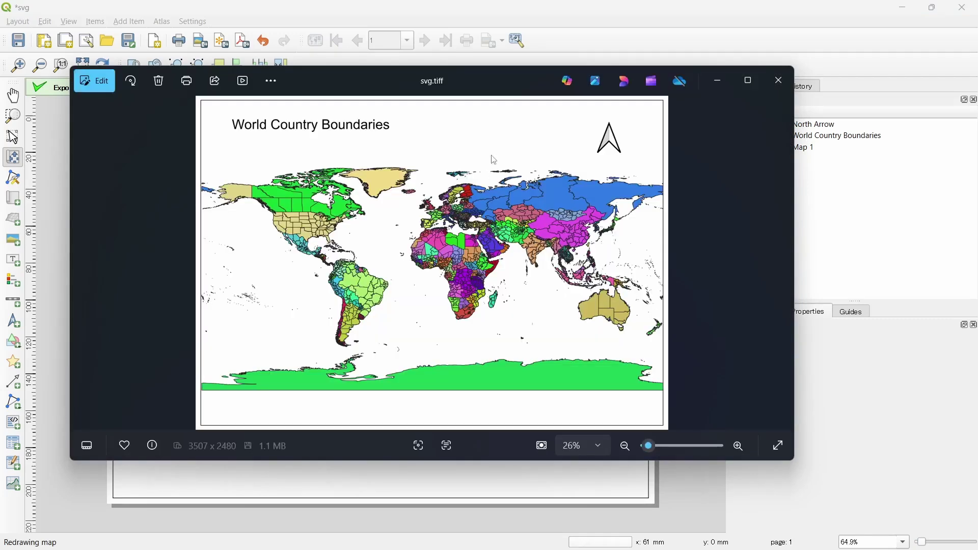
Zoom in and out on svg.tiff in Photos to check it, then close the viewer
{"action": "scroll", "coordinate": [476, 260], "scroll_direction": "up", "scroll_amount": 5}
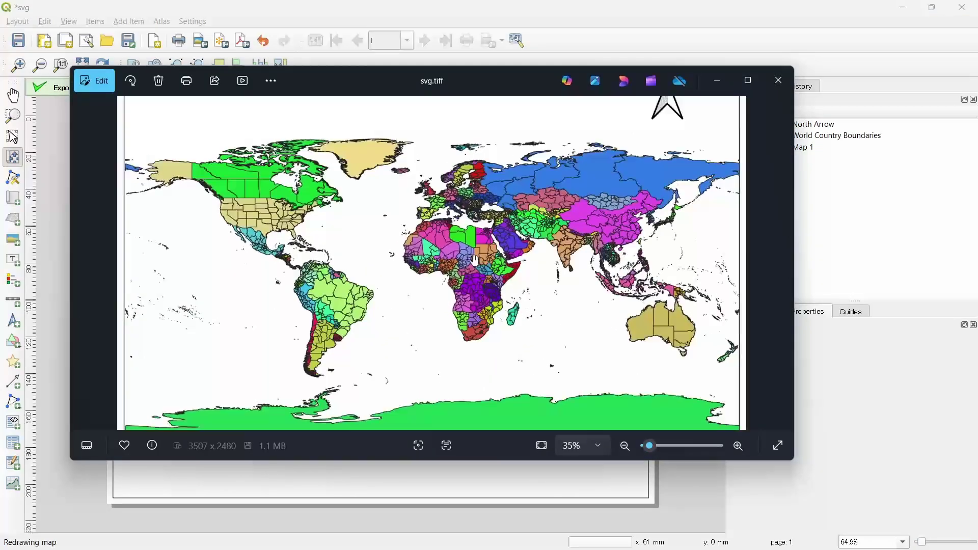
{"action": "scroll", "coordinate": [340, 222], "scroll_direction": "down", "scroll_amount": 5}
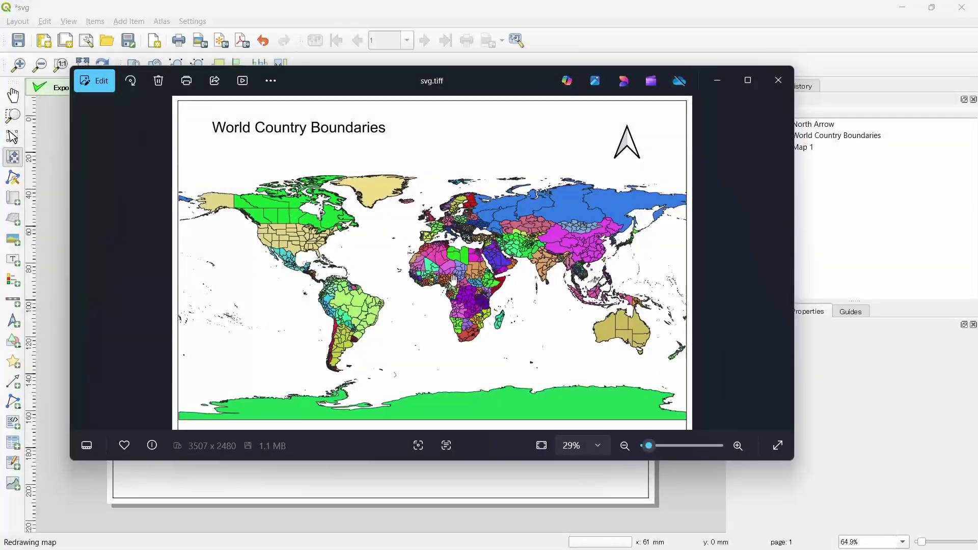
{"action": "scroll", "coordinate": [505, 267], "scroll_direction": "up", "scroll_amount": 2}
{"action": "scroll", "coordinate": [508, 266], "scroll_direction": "down", "scroll_amount": 3}
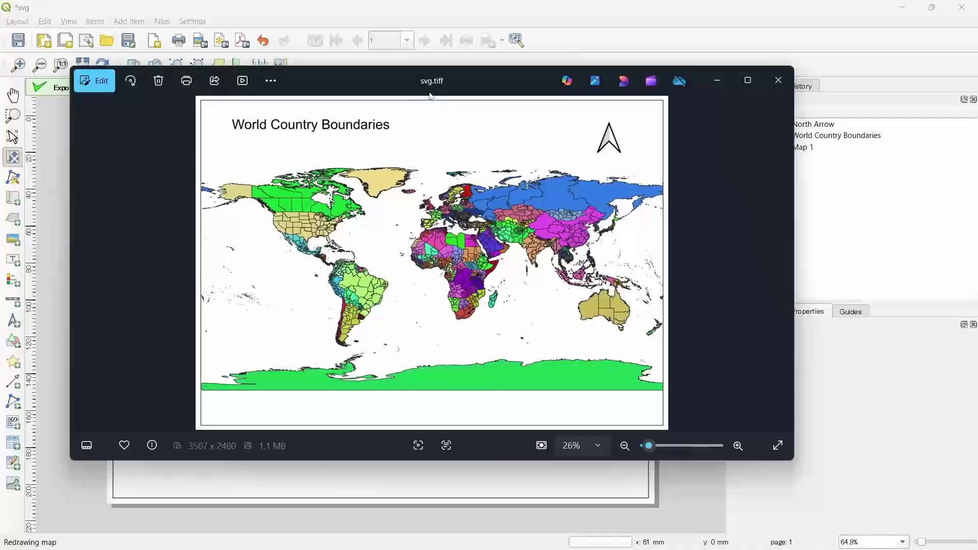
{"action": "left_click", "coordinate": [781, 89]}
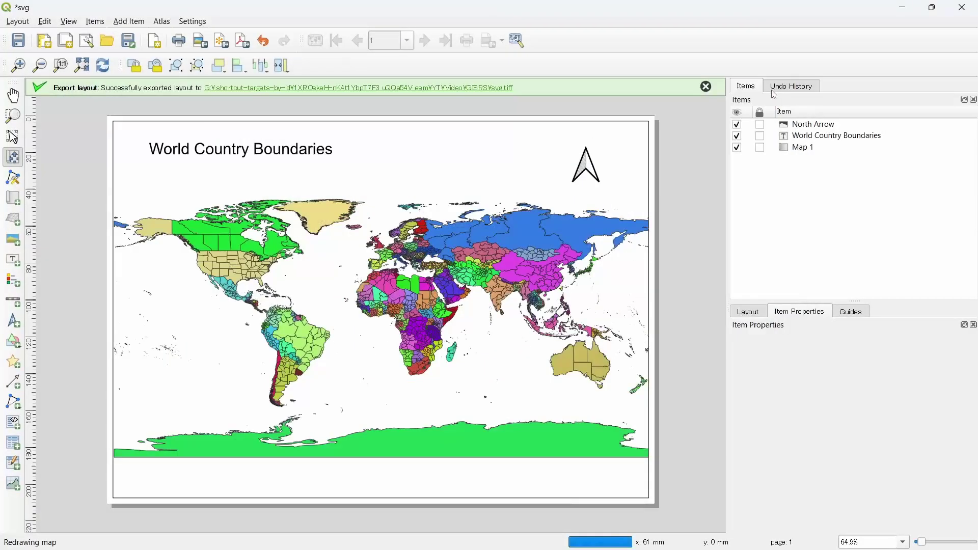
Dismiss the export success message and hide the GAUL_2024_L1 layer
{"action": "left_click", "coordinate": [704, 89]}
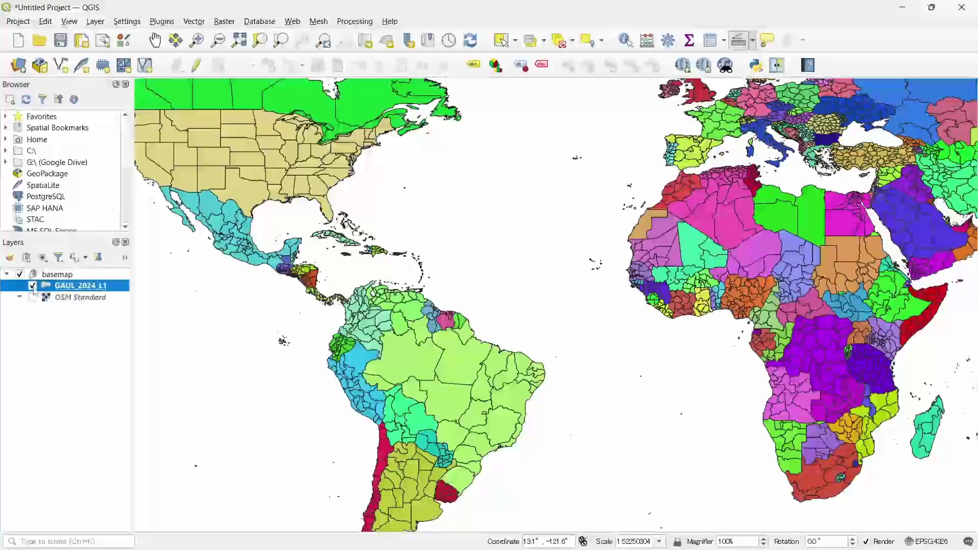
{"action": "left_click", "coordinate": [33, 286]}
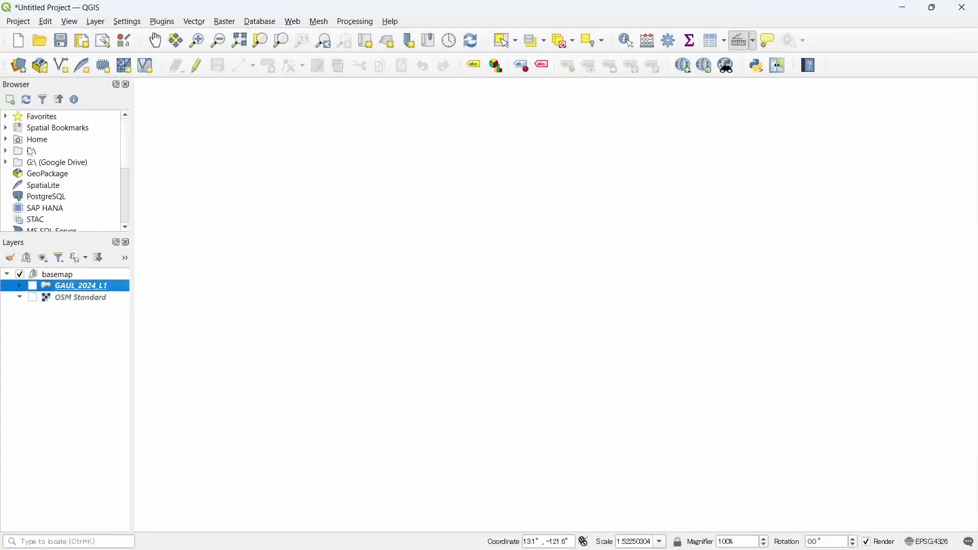
Expand the drive in the Browser panel and open the folder holding the shapefiles
{"action": "left_click", "coordinate": [6, 151]}
{"action": "scroll", "coordinate": [59, 184], "scroll_direction": "down", "scroll_amount": 2}
{"action": "left_click", "coordinate": [60, 176]}
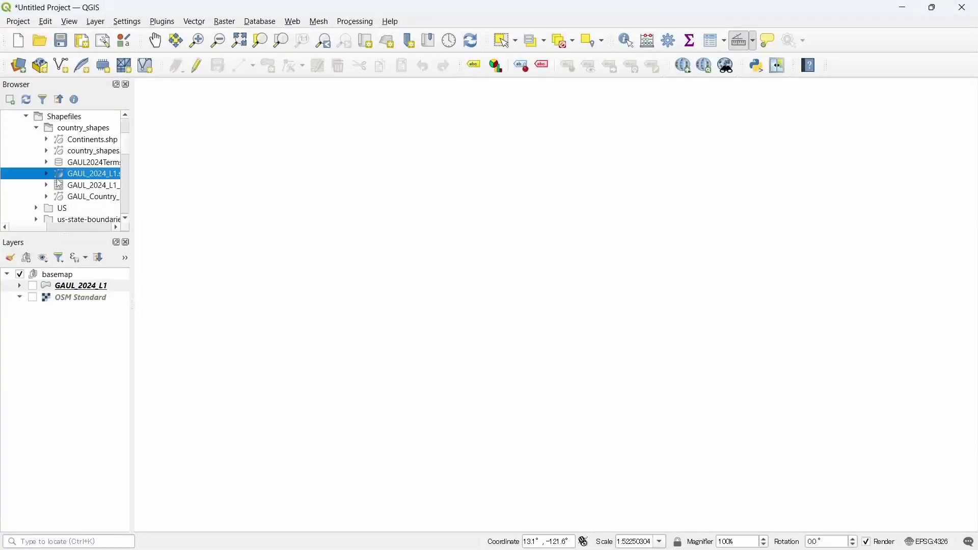
{"action": "scroll", "coordinate": [77, 162], "scroll_direction": "down", "scroll_amount": 1}
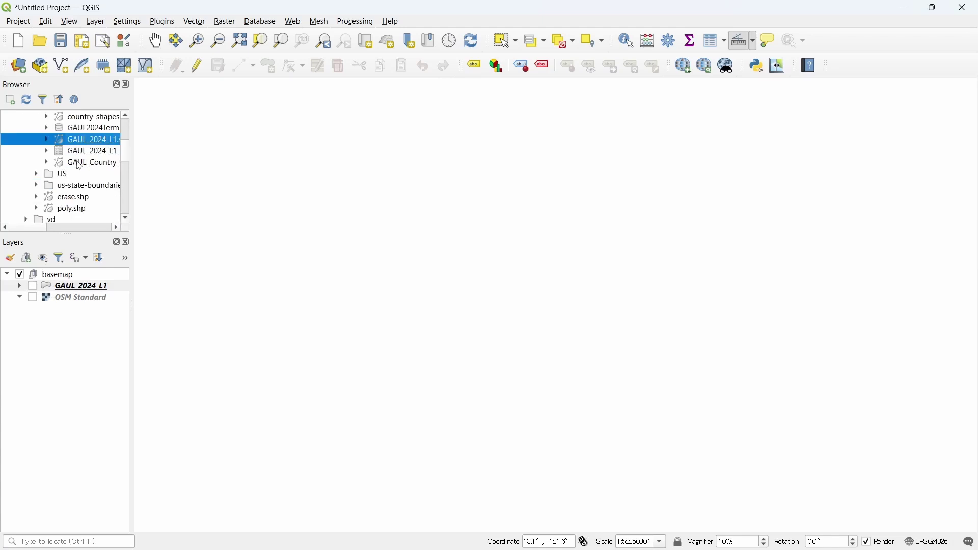
{"action": "scroll", "coordinate": [77, 162], "scroll_direction": "up", "scroll_amount": 5}
Refresh the Google Drive favourite folder and select the exported svg.tiff raster
{"action": "right_click", "coordinate": [61, 129]}
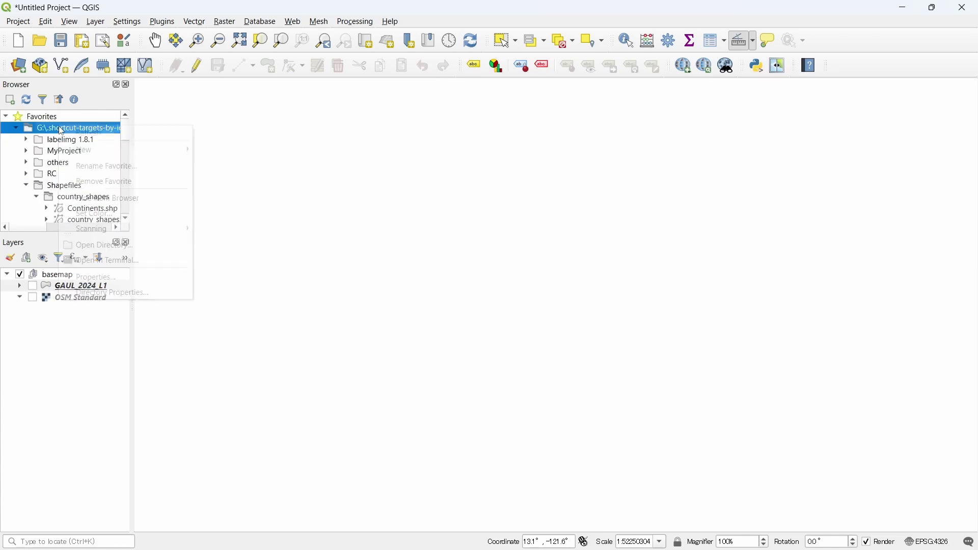
{"action": "left_click", "coordinate": [85, 136]}
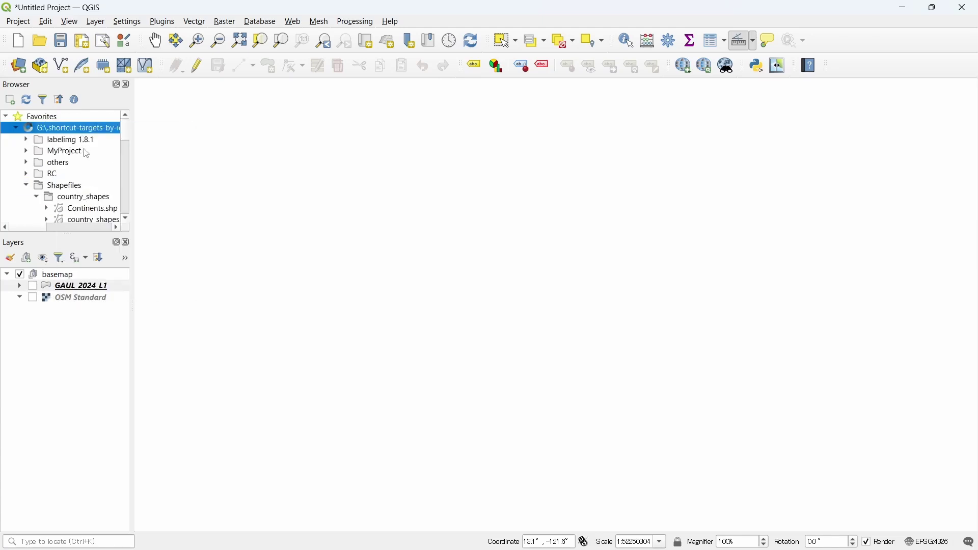
{"action": "scroll", "coordinate": [88, 159], "scroll_direction": "down", "scroll_amount": 3}
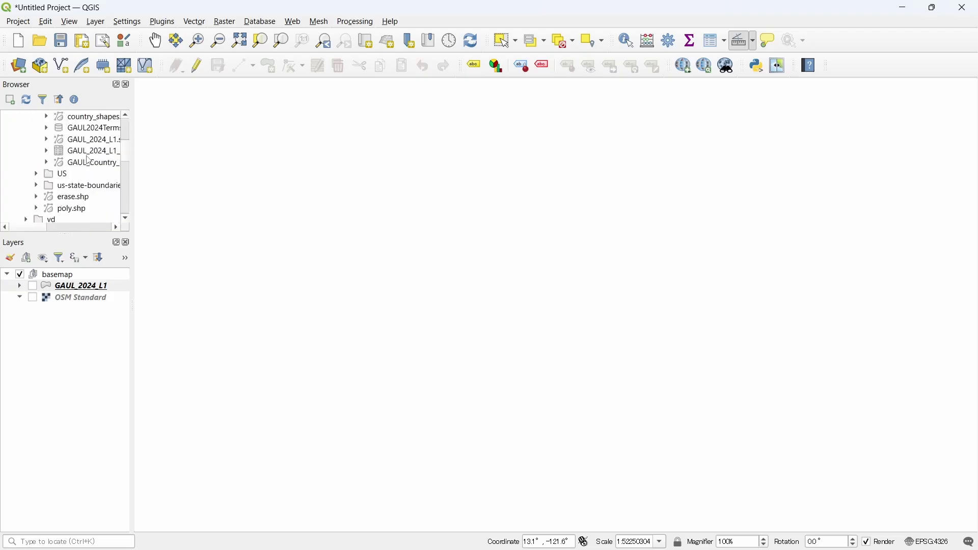
{"action": "scroll", "coordinate": [88, 161], "scroll_direction": "down", "scroll_amount": 1}
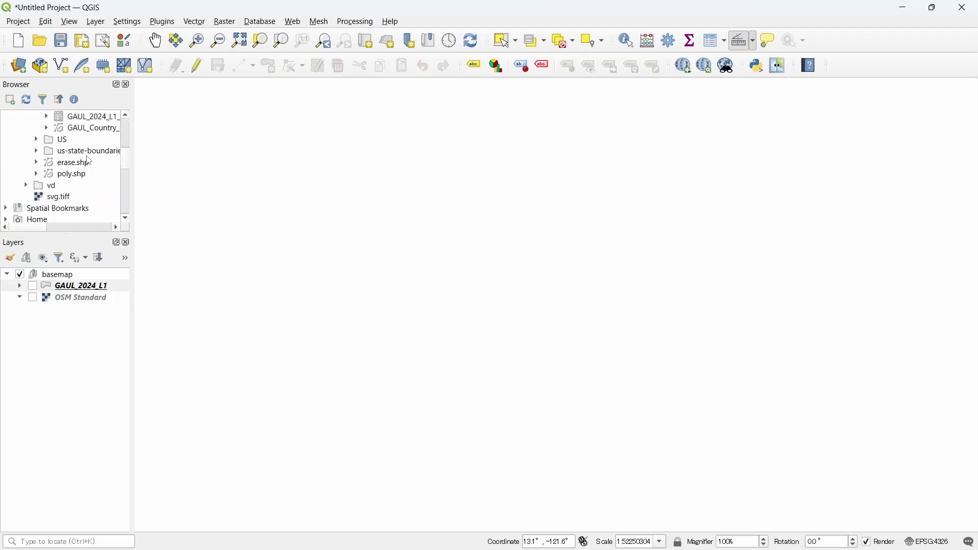
{"action": "left_click", "coordinate": [65, 198]}
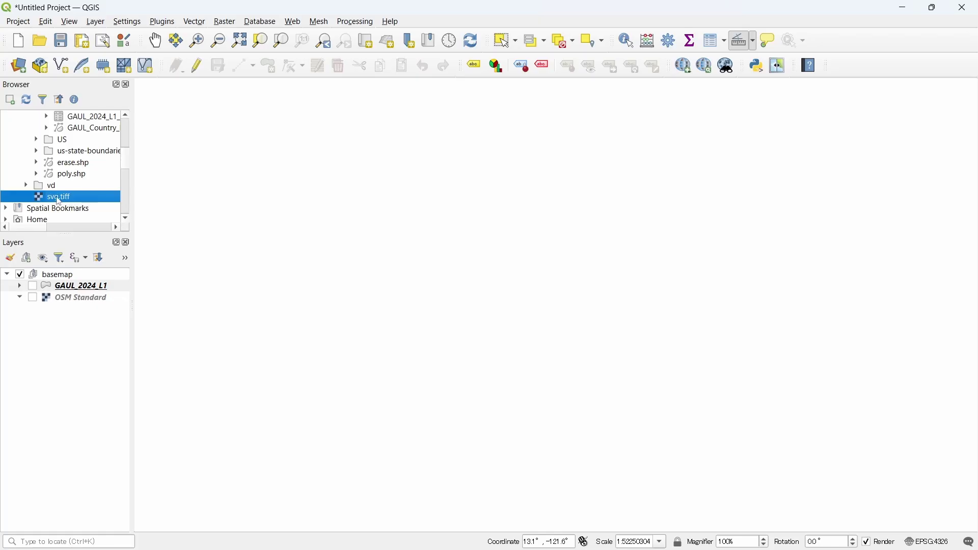
Rename svg.tiff to map.tiff through Manage > Rename and select the renamed file
{"action": "right_click", "coordinate": [58, 201]}
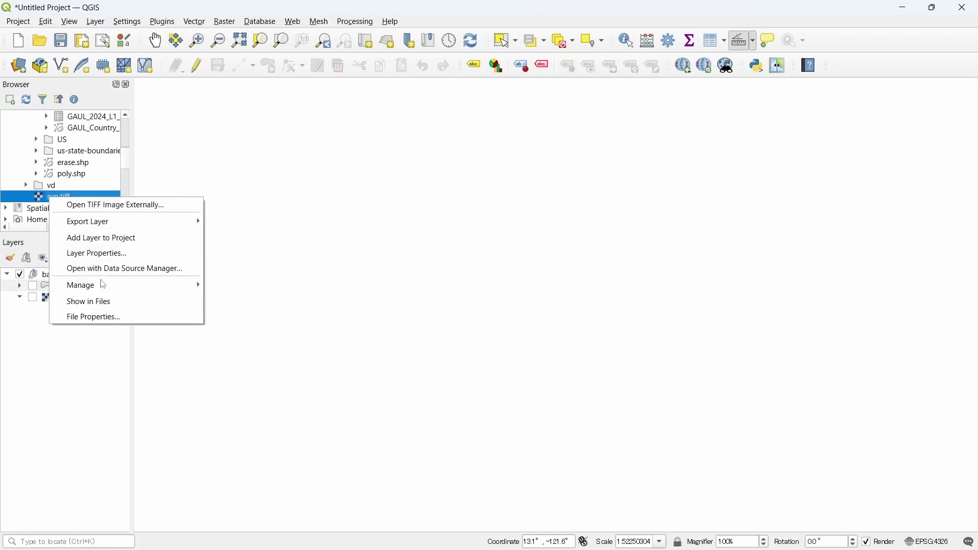
{"action": "mouse_move", "coordinate": [104, 286]}
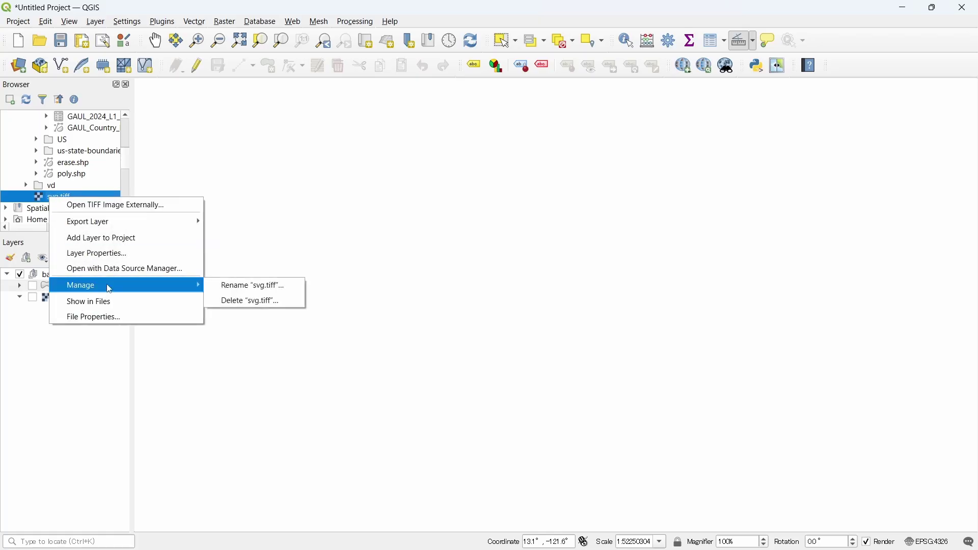
{"action": "left_click", "coordinate": [274, 291]}
{"action": "left_click", "coordinate": [54, 254]}
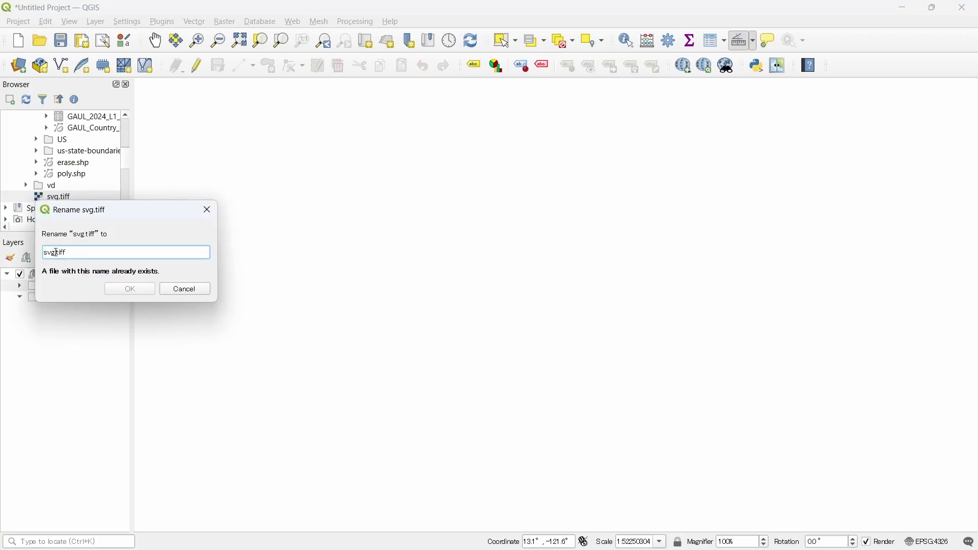
{"action": "double_click", "coordinate": [54, 253]}
{"action": "type", "text": "ap"}
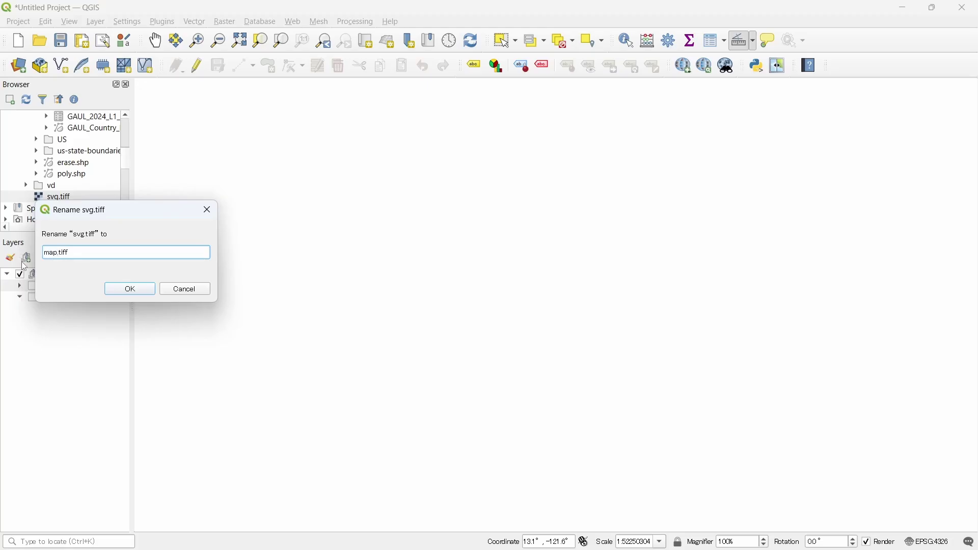
{"action": "left_click", "coordinate": [118, 289]}
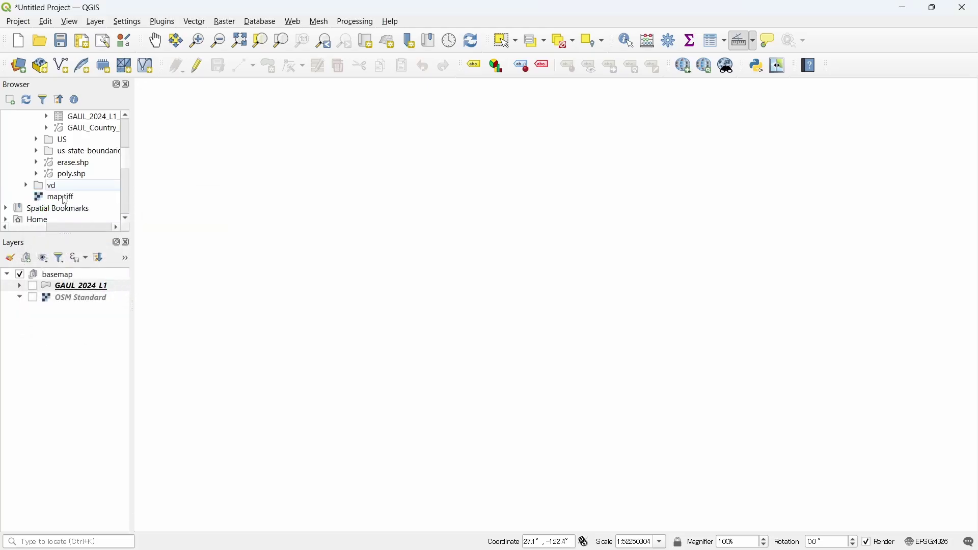
{"action": "left_click", "coordinate": [65, 201]}
Add map.tiff as a layer, zoom to full extent, and leave only OSM Standard visible
{"action": "left_click_drag", "start_coordinate": [65, 200], "coordinate": [461, 396]}
{"action": "key", "text": "ctrl+shift+f"}
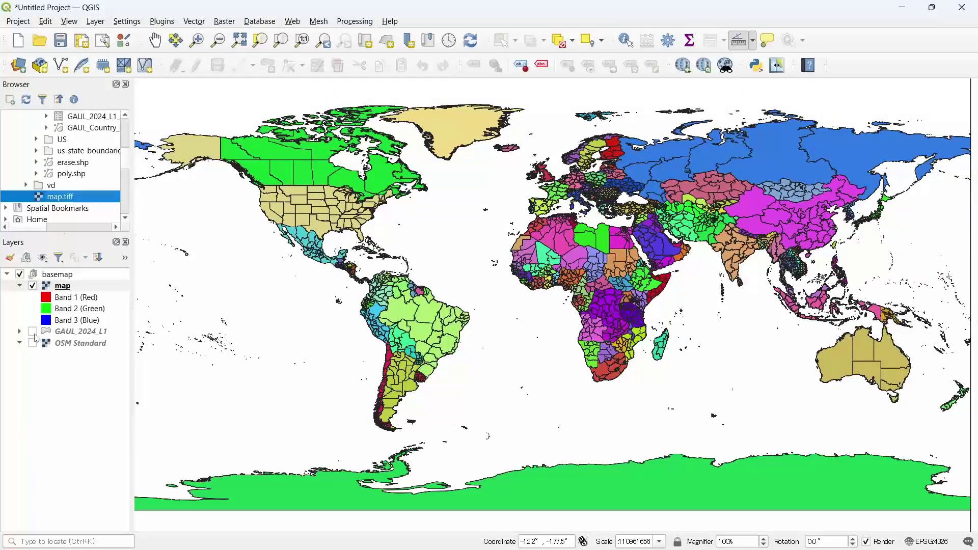
{"action": "left_click", "coordinate": [32, 332]}
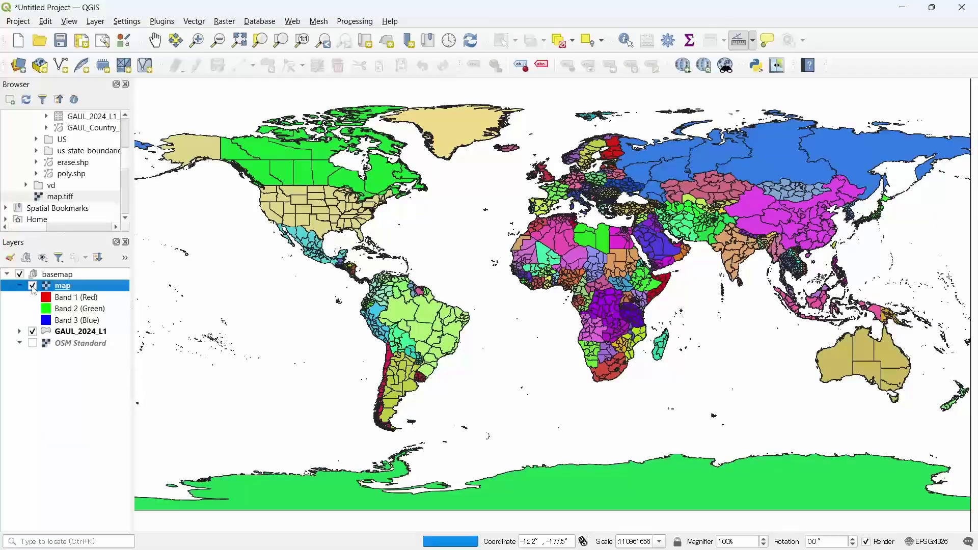
{"action": "left_click", "coordinate": [33, 287]}
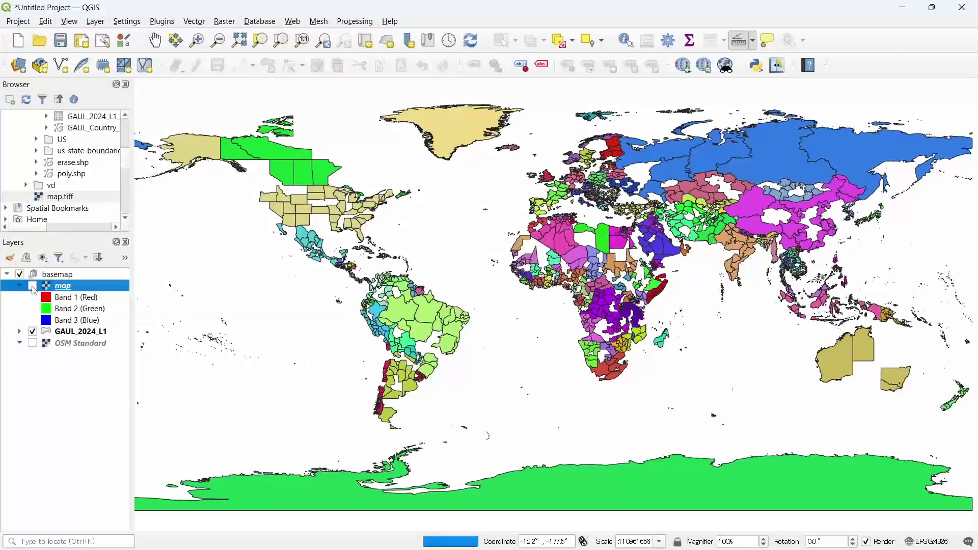
{"action": "left_click", "coordinate": [33, 286]}
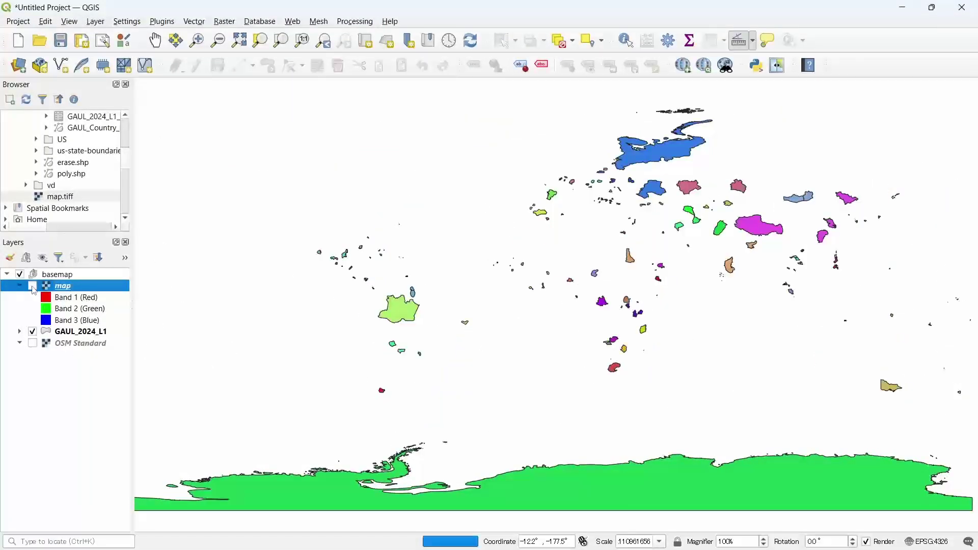
{"action": "left_click", "coordinate": [32, 332]}
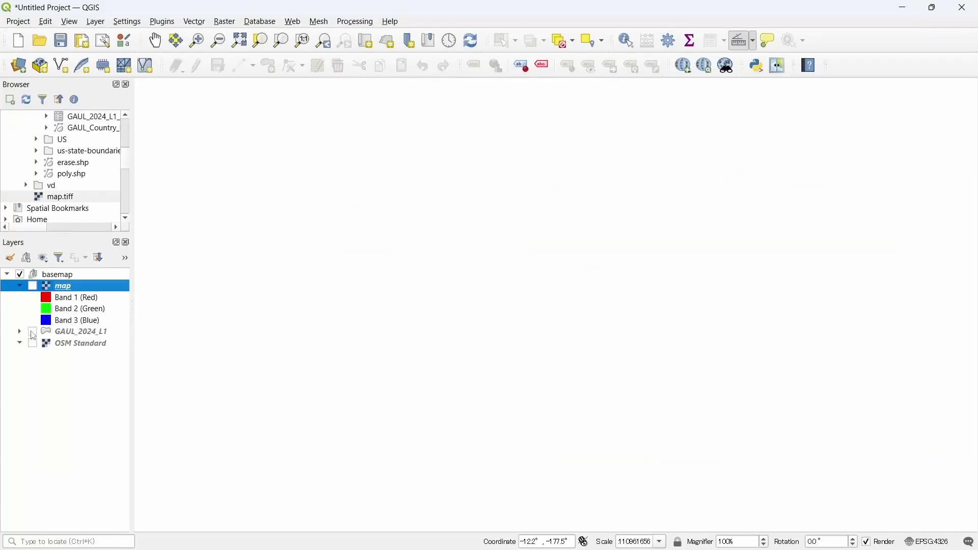
{"action": "left_click", "coordinate": [34, 345]}
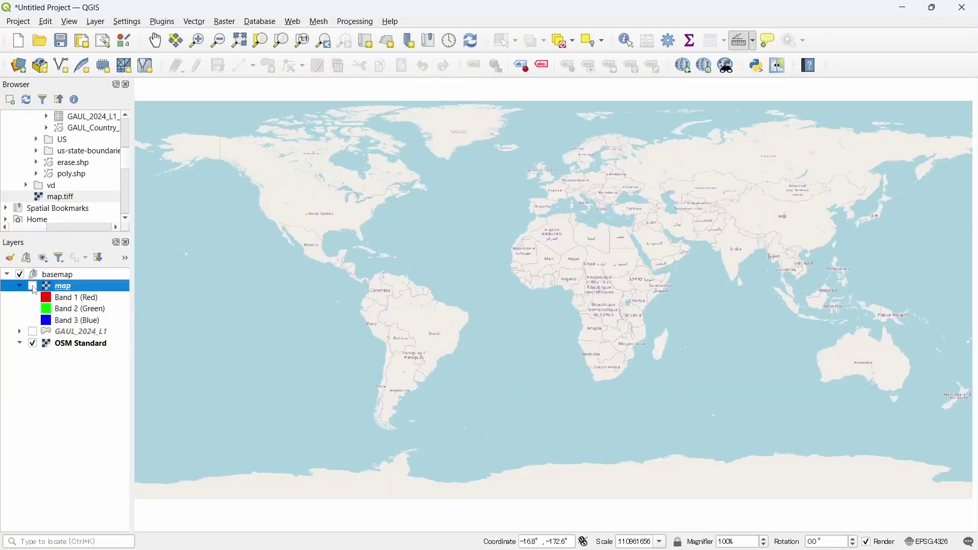
Zoom in on South America and switch the map raster on over OSM Standard
{"action": "scroll", "coordinate": [609, 300], "scroll_direction": "up", "scroll_amount": 2}
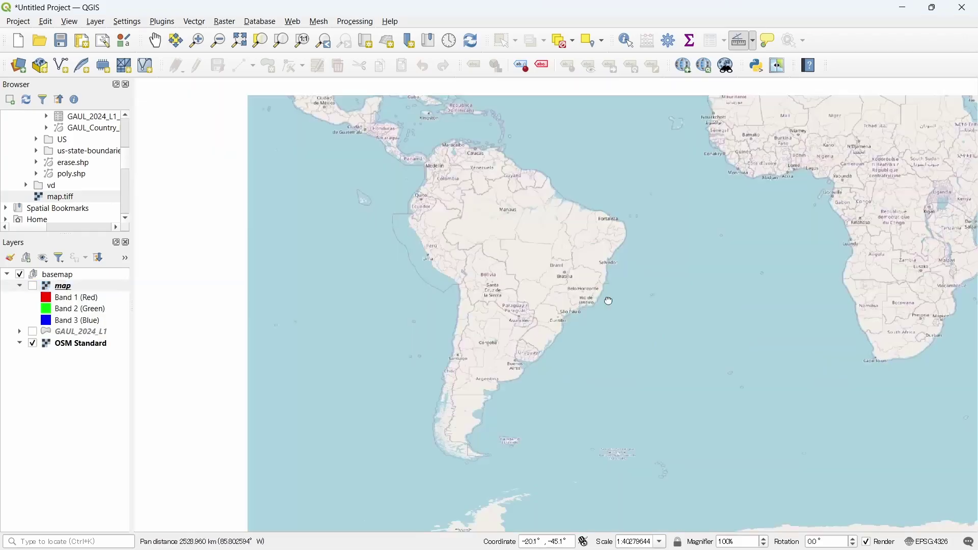
{"action": "left_click_drag", "start_coordinate": [609, 299], "coordinate": [589, 319]}
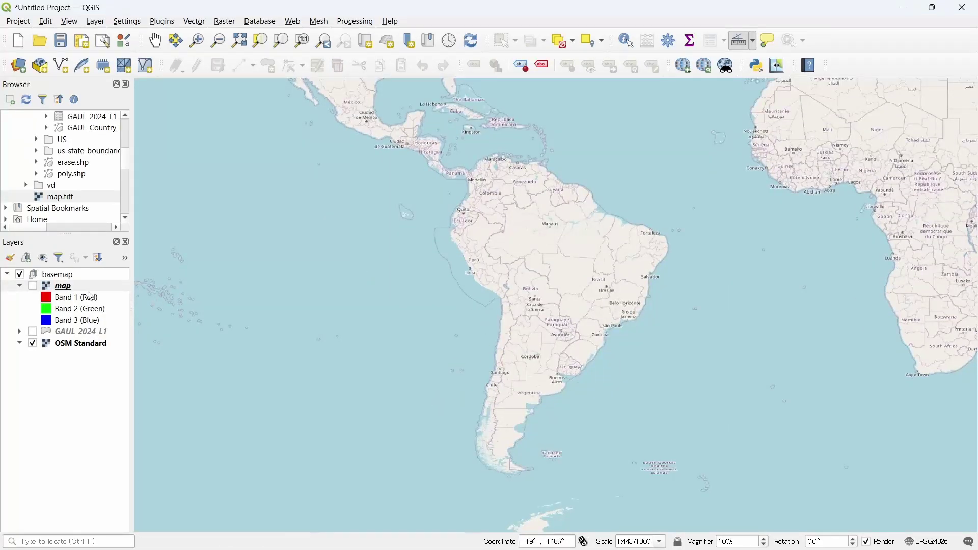
{"action": "left_click", "coordinate": [33, 286]}
{"action": "left_click", "coordinate": [33, 287]}
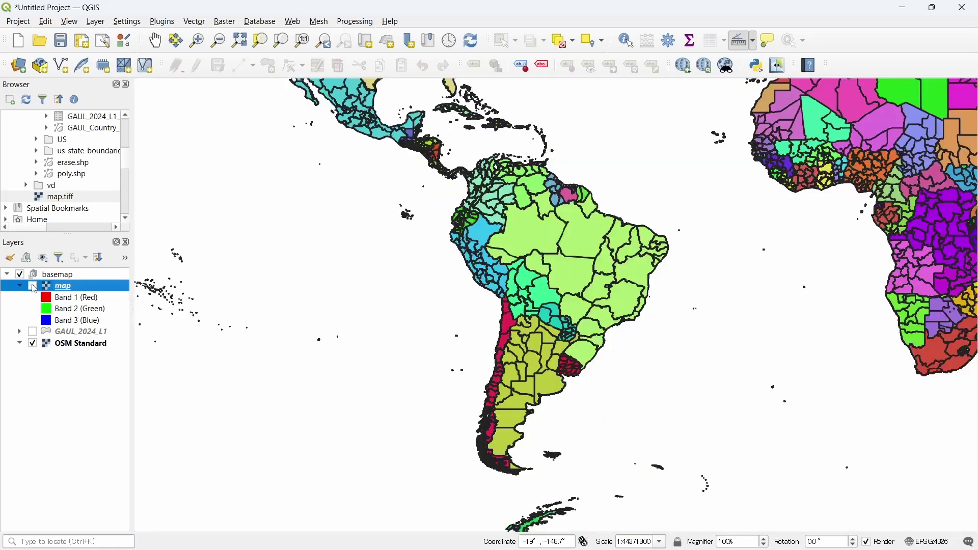
Toggle the map raster off and on repeatedly to compare alignment, ending with it shown
{"action": "left_click", "coordinate": [33, 287]}
{"action": "left_click", "coordinate": [32, 287]}
{"action": "left_click", "coordinate": [33, 287]}
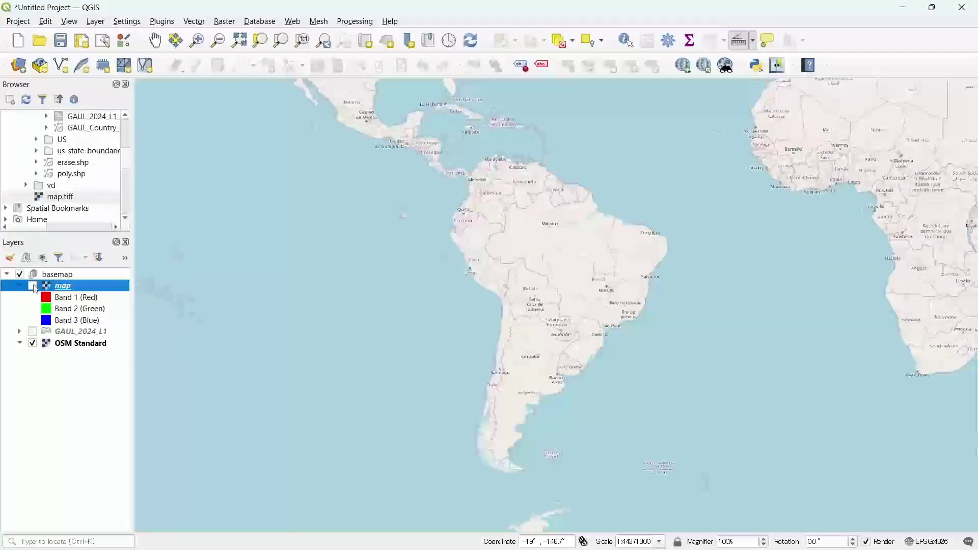
{"action": "left_click", "coordinate": [33, 286]}
{"action": "left_click", "coordinate": [33, 286]}
{"action": "left_click", "coordinate": [33, 286]}
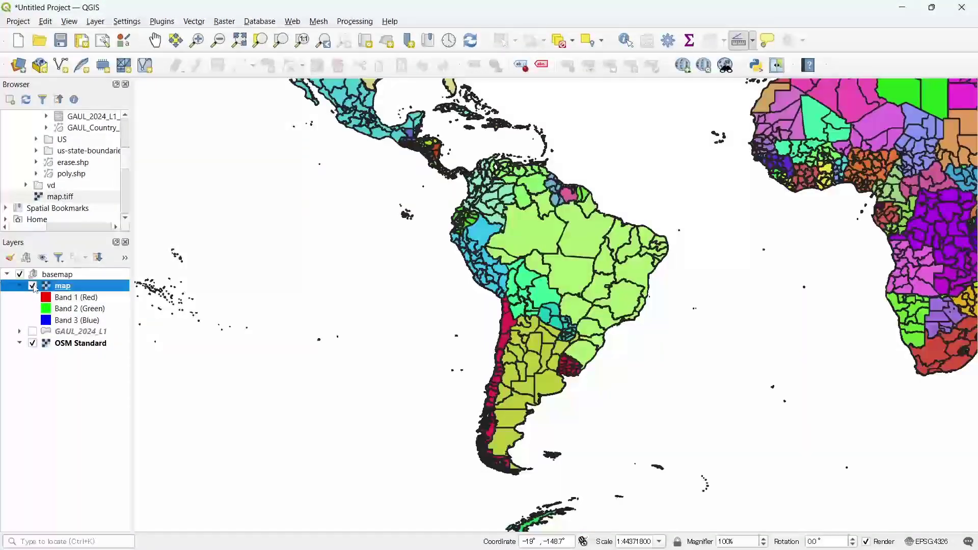
{"action": "left_click", "coordinate": [32, 286]}
{"action": "left_click", "coordinate": [32, 286]}
{"action": "left_click", "coordinate": [32, 287]}
{"action": "left_click", "coordinate": [33, 287]}
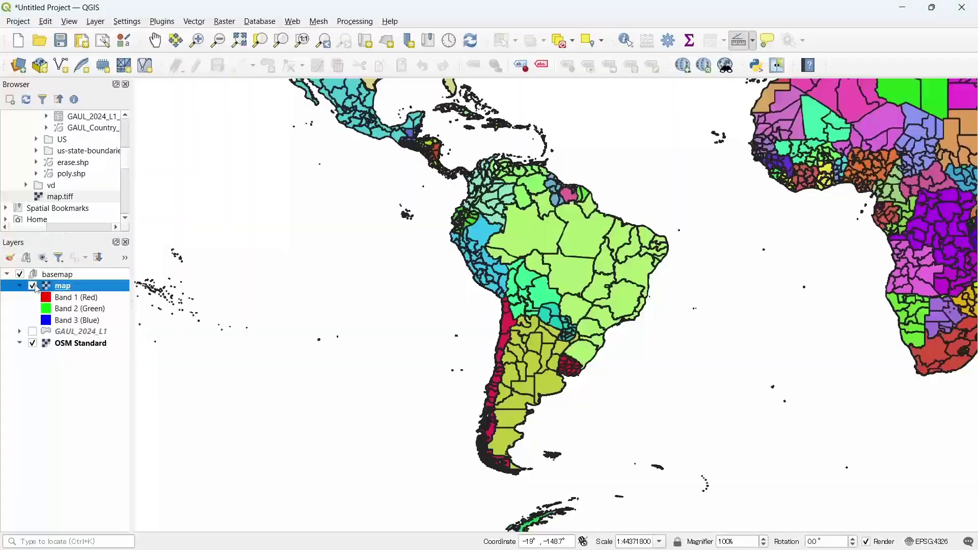
{"action": "left_click", "coordinate": [32, 287]}
{"action": "left_click", "coordinate": [33, 286]}
{"action": "left_click", "coordinate": [32, 287]}
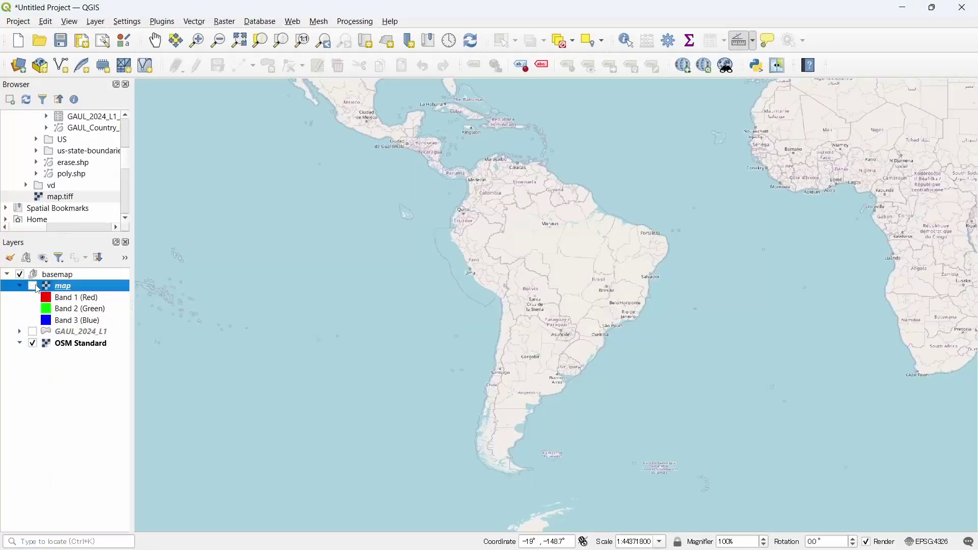
{"action": "left_click", "coordinate": [32, 286]}
{"action": "left_click", "coordinate": [33, 286]}
{"action": "left_click", "coordinate": [33, 287]}
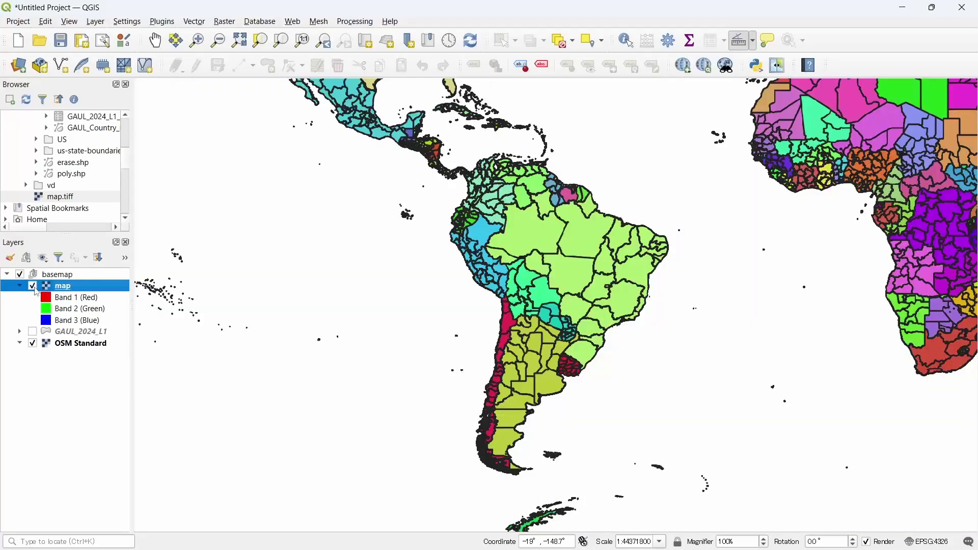